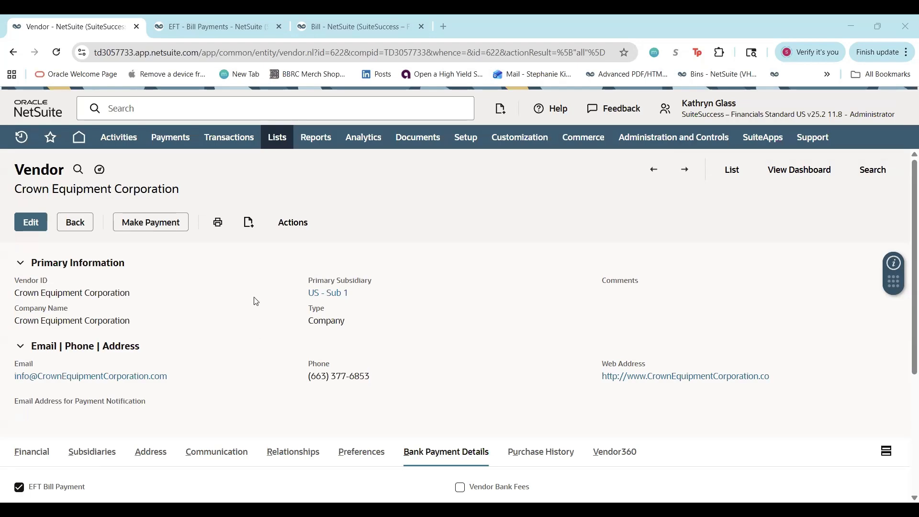
# Step: Review the primary and secondary bank details on the Crown Equipment Corporation vendor record
pyautogui.scroll(-3, 267, 379)
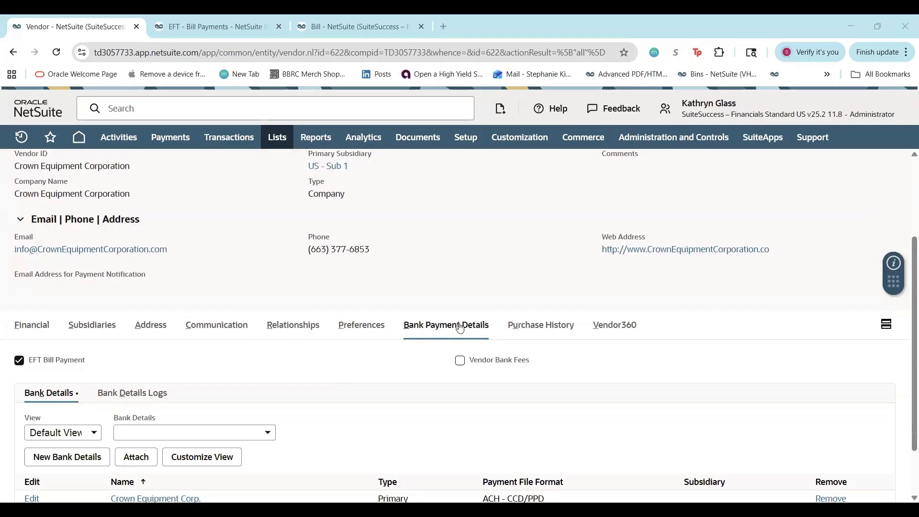
pyautogui.scroll(-2, 386, 382)
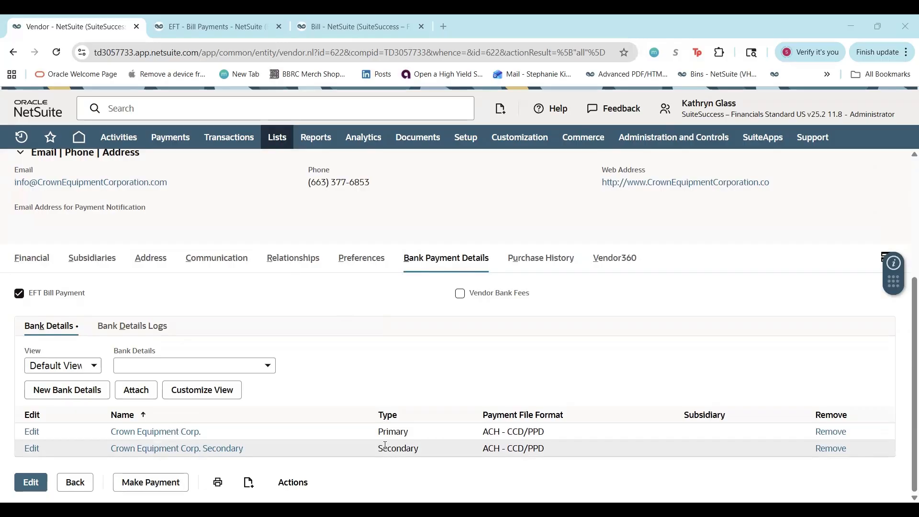
# Step: Switch to the EFT - Bill Payments page and review its search filters and the bills available for payment
pyautogui.moveTo(225, 151)
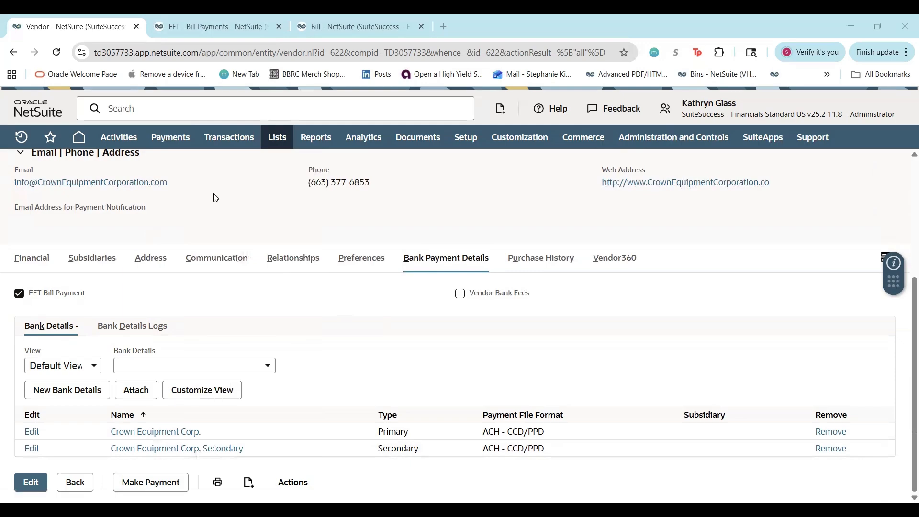
pyautogui.moveTo(182, 144)
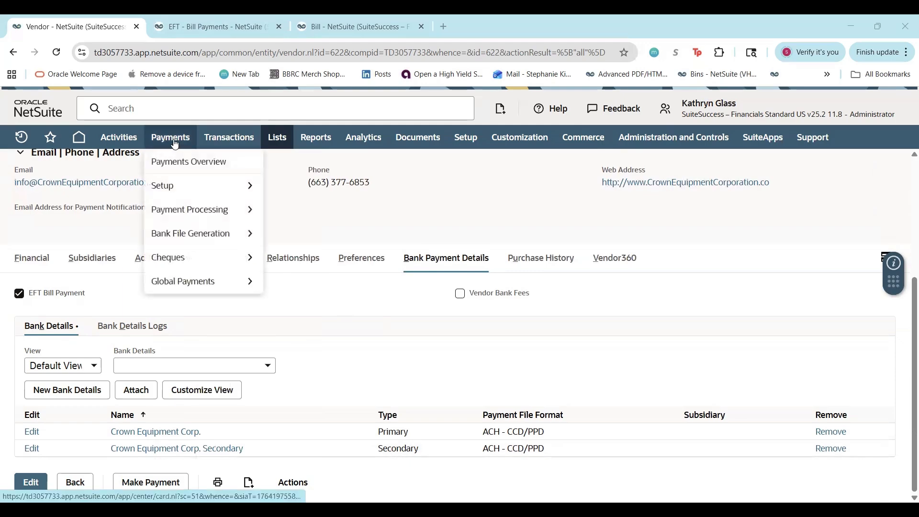
pyautogui.moveTo(200, 211)
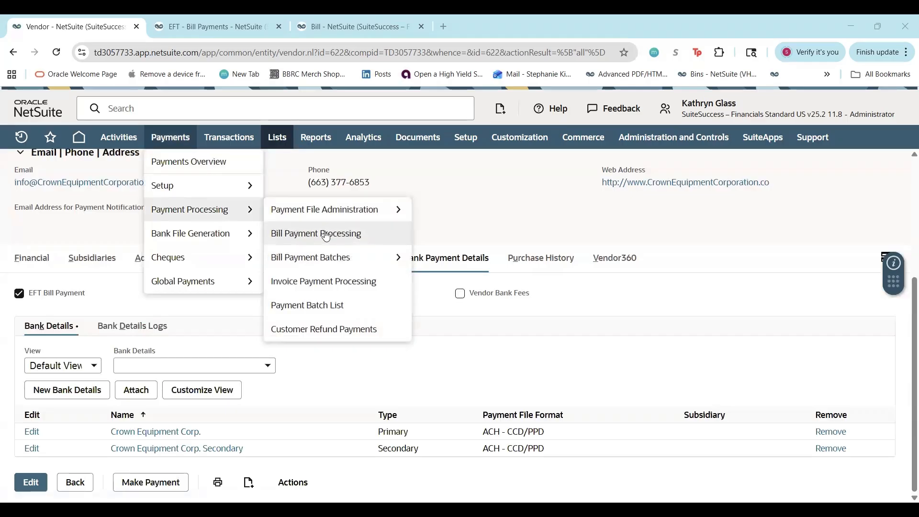
pyautogui.click(221, 29)
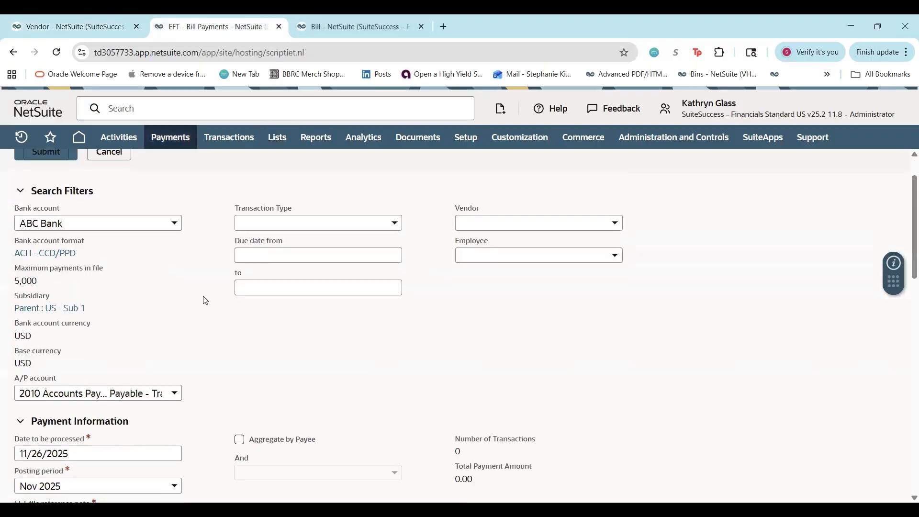
pyautogui.scroll(-3, 205, 300)
pyautogui.scroll(4, 206, 301)
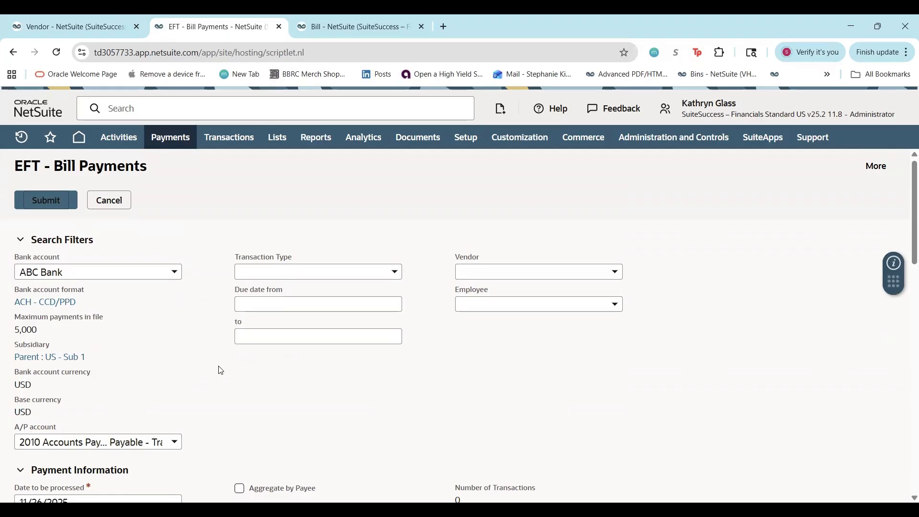
pyautogui.scroll(-12, 221, 371)
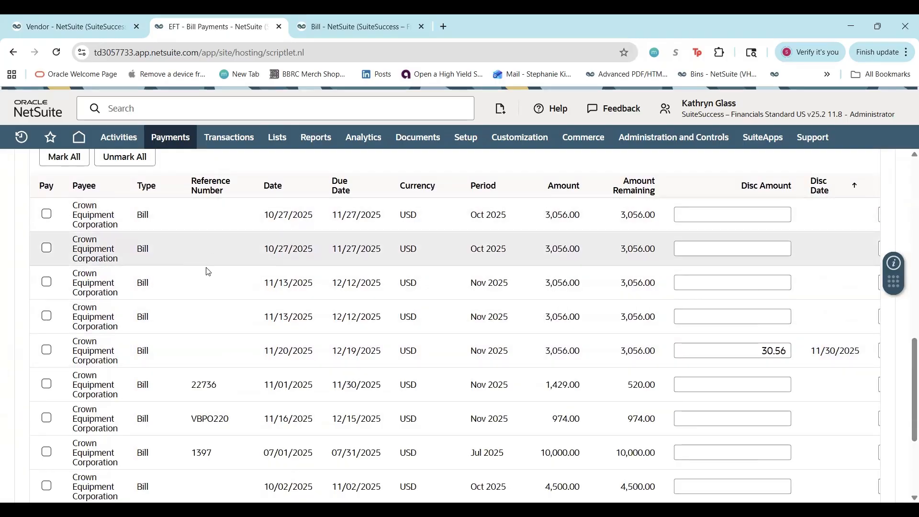
pyautogui.scroll(12, 213, 261)
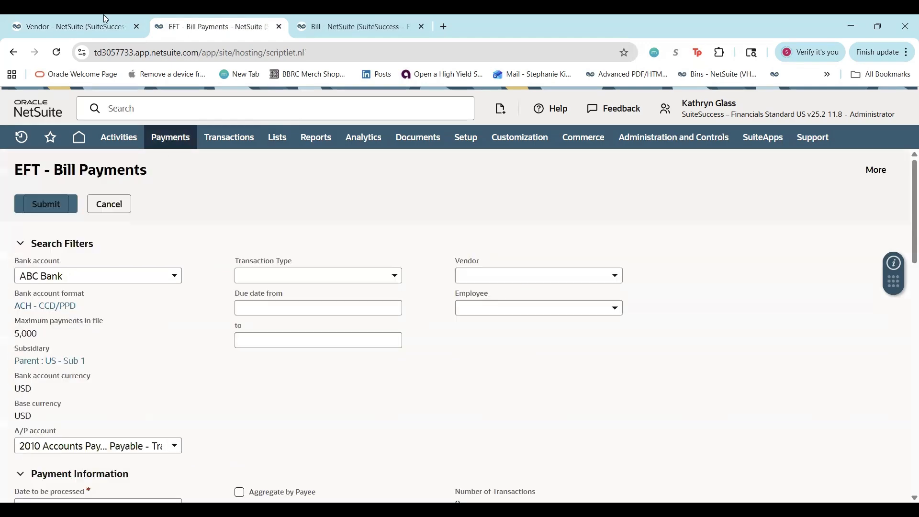
# Step: Switch to Crown Equipment Corporation bill 197 and examine its primary information and the vendor entity bank in its EFT details
pyautogui.click(81, 29)
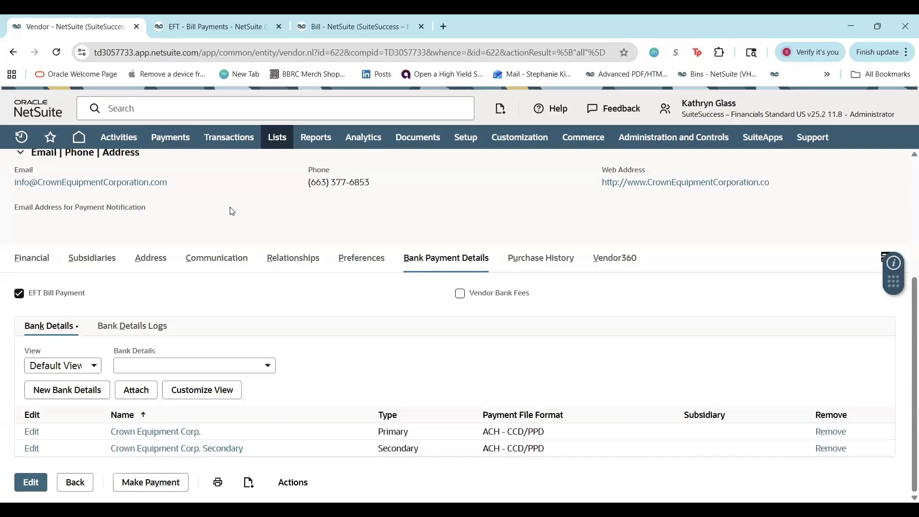
pyautogui.click(347, 21)
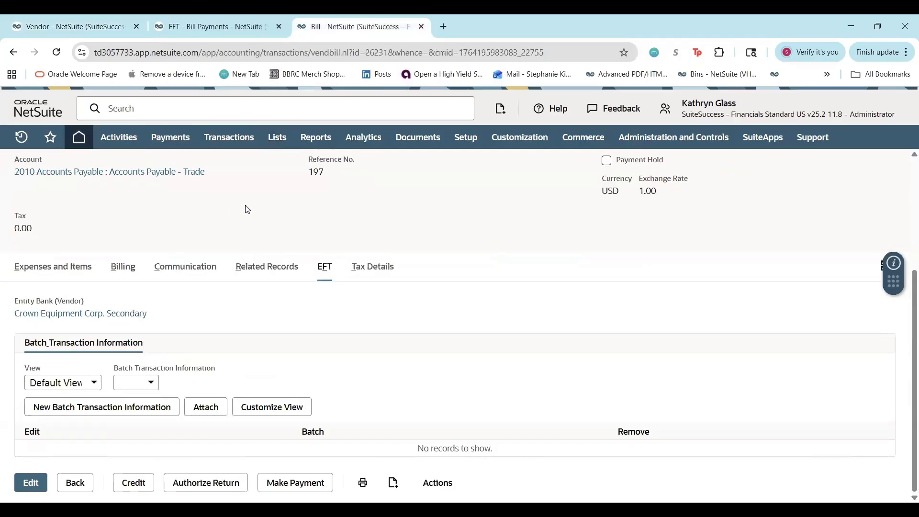
pyautogui.scroll(4, 248, 209)
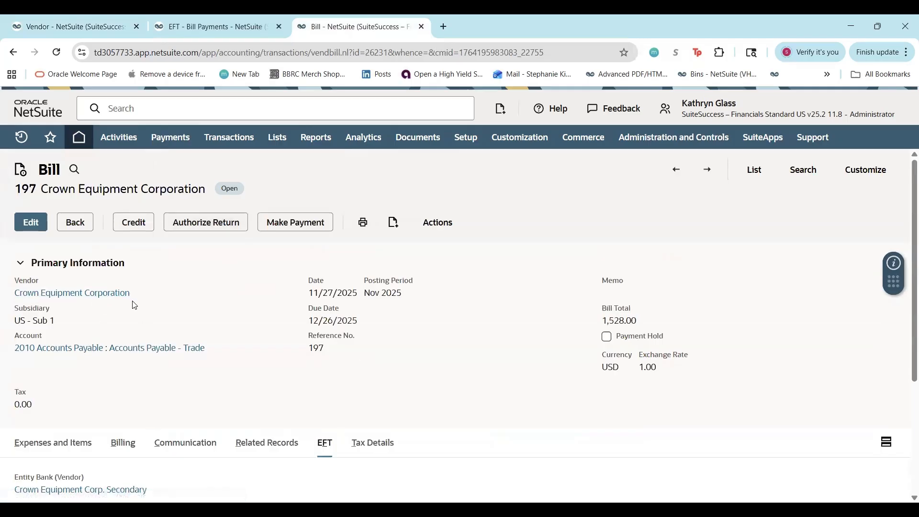
pyautogui.scroll(-2, 288, 322)
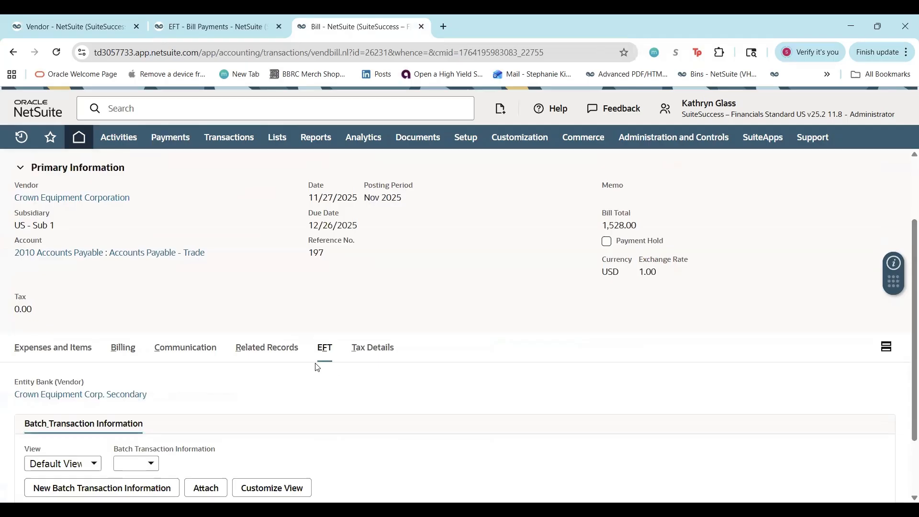
pyautogui.scroll(-1, 265, 385)
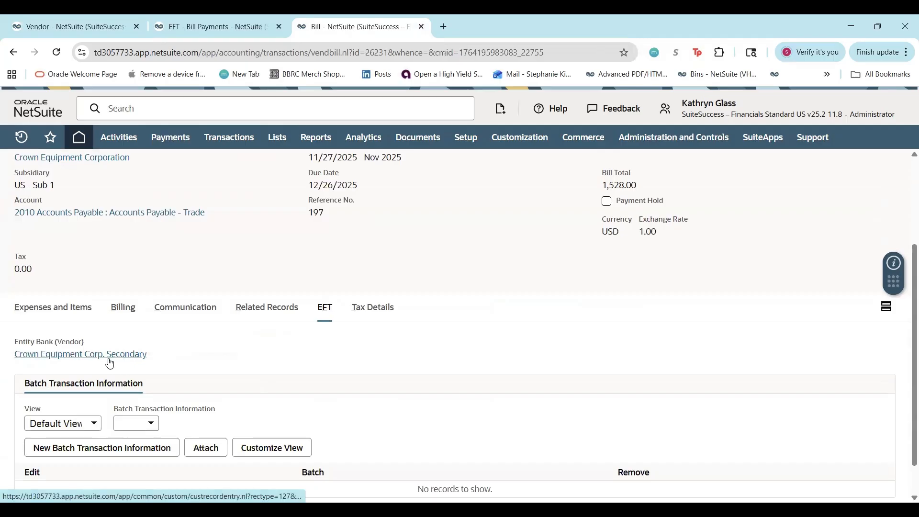
pyautogui.moveTo(92, 363)
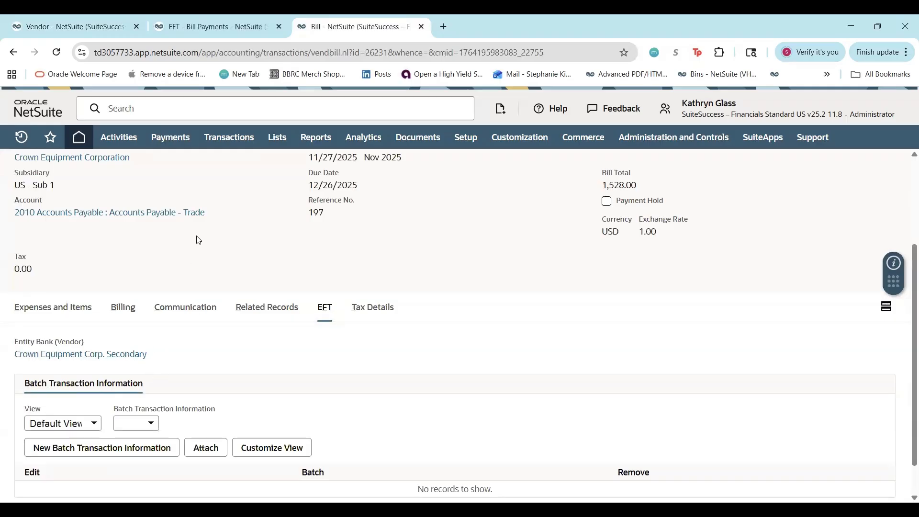
pyautogui.scroll(3, 213, 255)
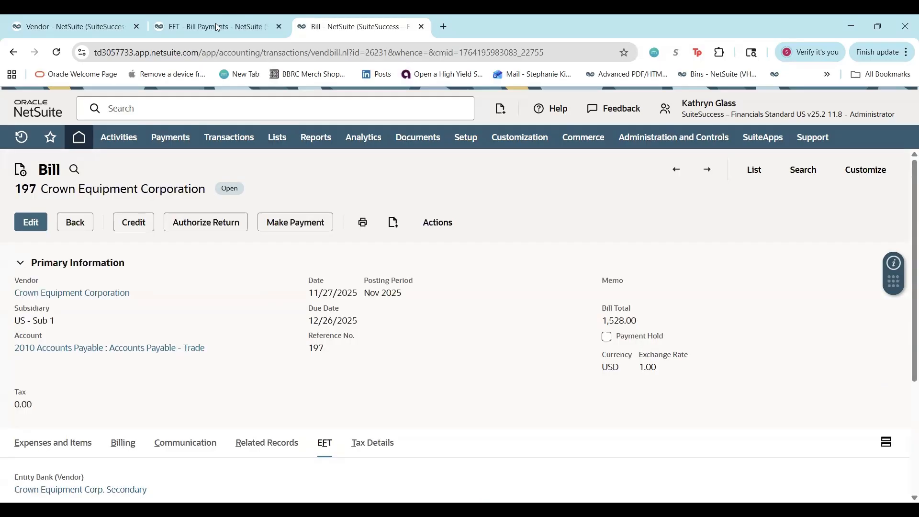
# Step: Return to the EFT - Bill Payments page and check its full transaction list for bill 197
pyautogui.click(221, 30)
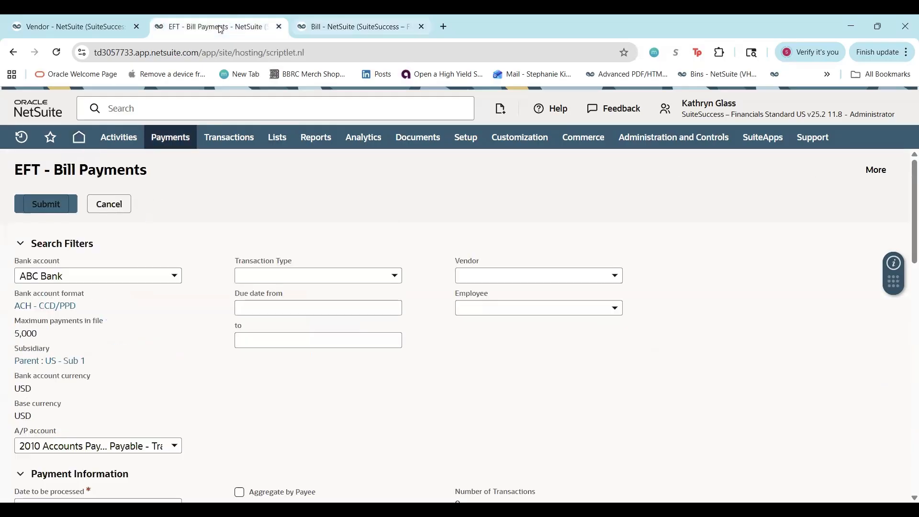
pyautogui.click(354, 27)
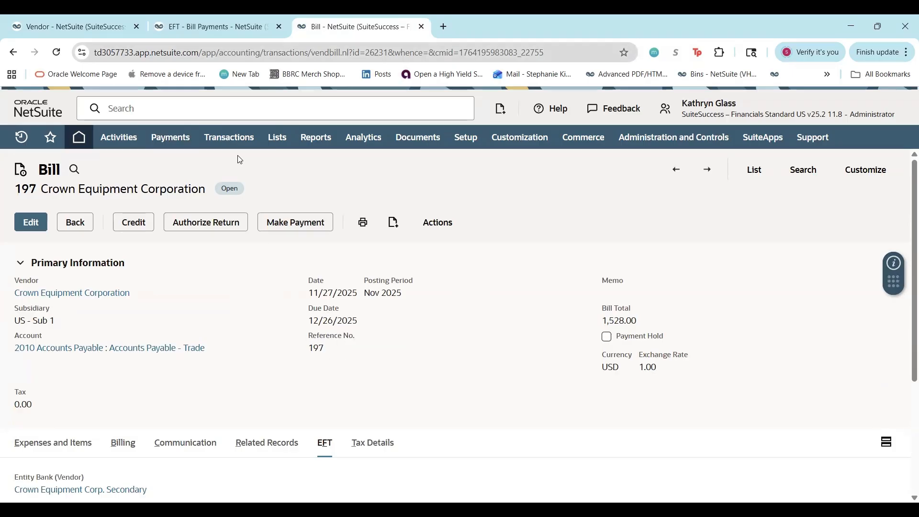
pyautogui.hotkey('ctrl', 'shift', 'Tab')
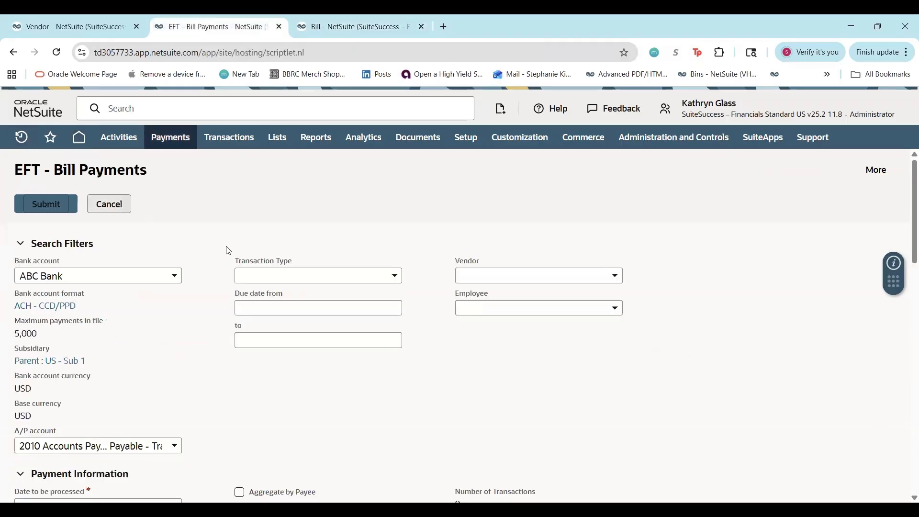
pyautogui.scroll(-15, 225, 410)
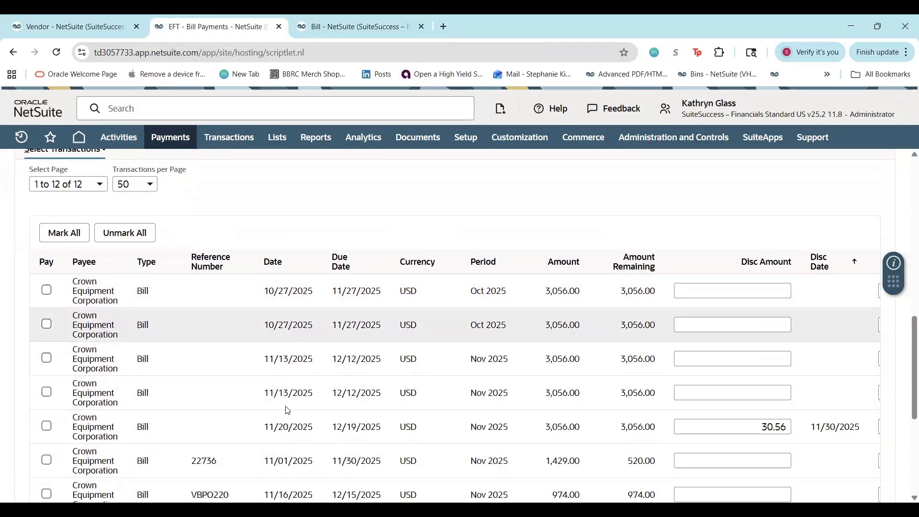
pyautogui.scroll(-3, 286, 410)
pyautogui.scroll(-1, 288, 410)
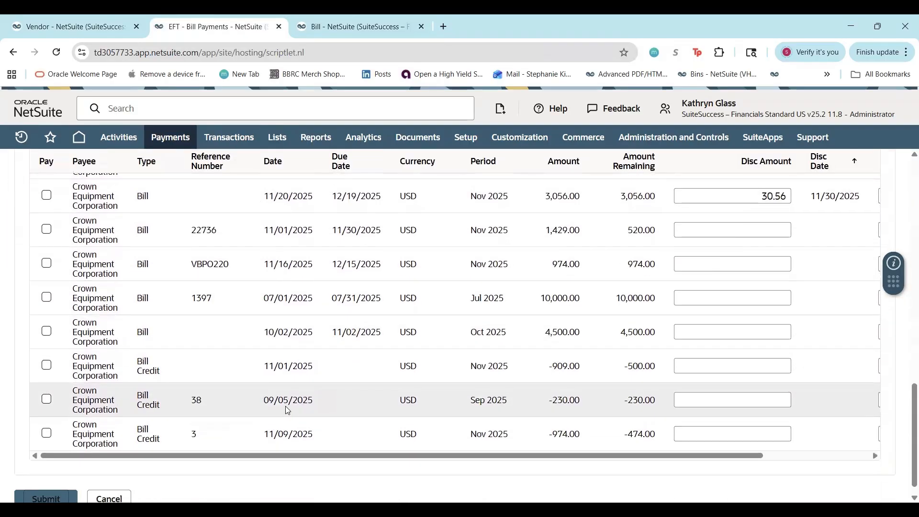
pyautogui.scroll(2, 287, 410)
pyautogui.scroll(15, 288, 411)
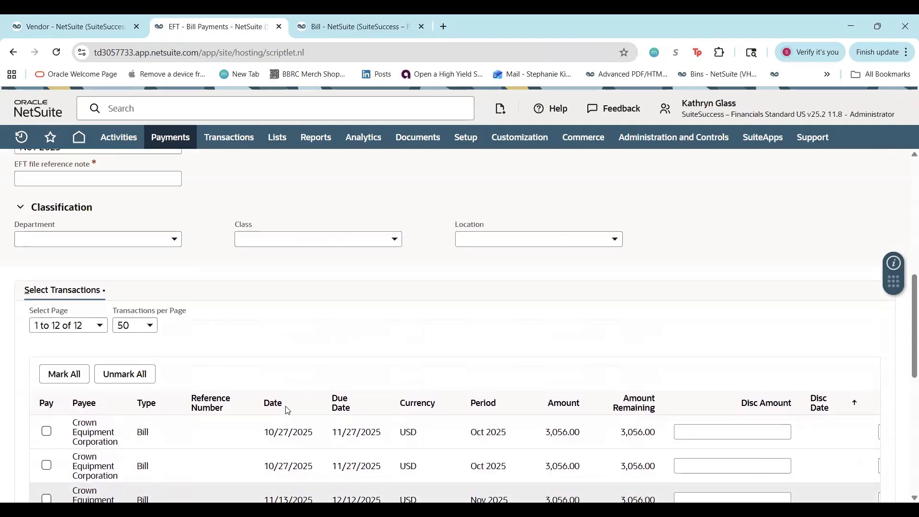
pyautogui.scroll(3, 288, 410)
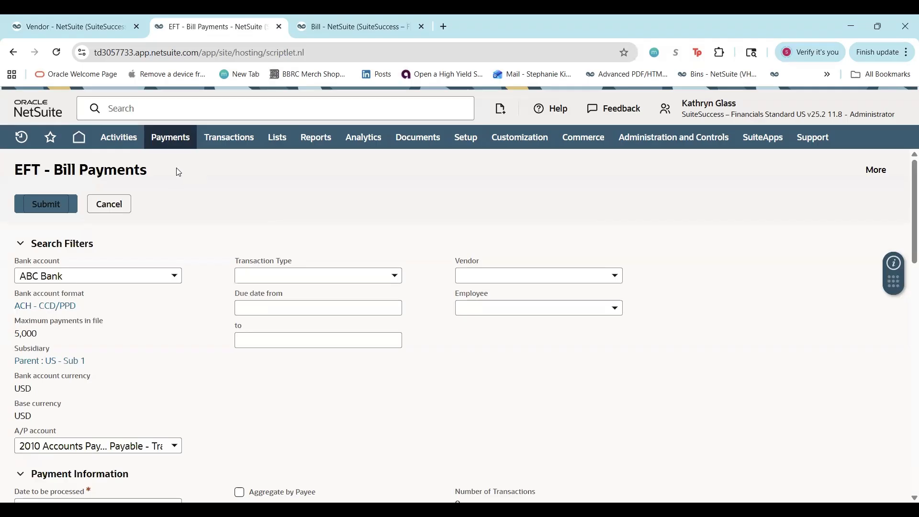
# Step: Open Bill Payment Processing for Global Payments in a new browser tab
pyautogui.moveTo(178, 142)
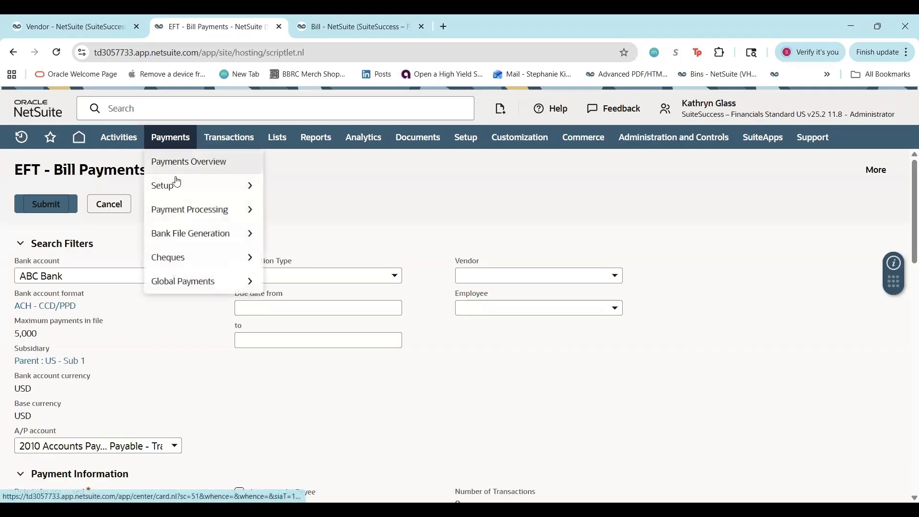
pyautogui.moveTo(169, 286)
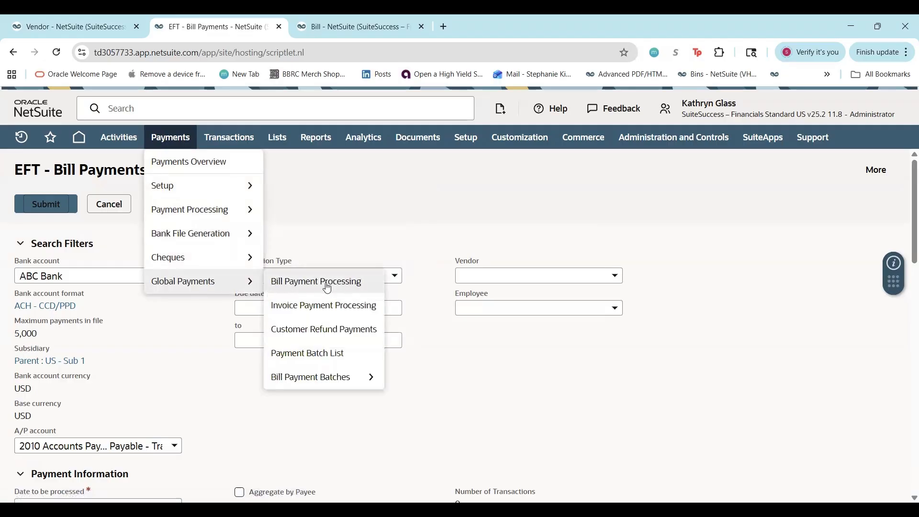
pyautogui.click(344, 286)
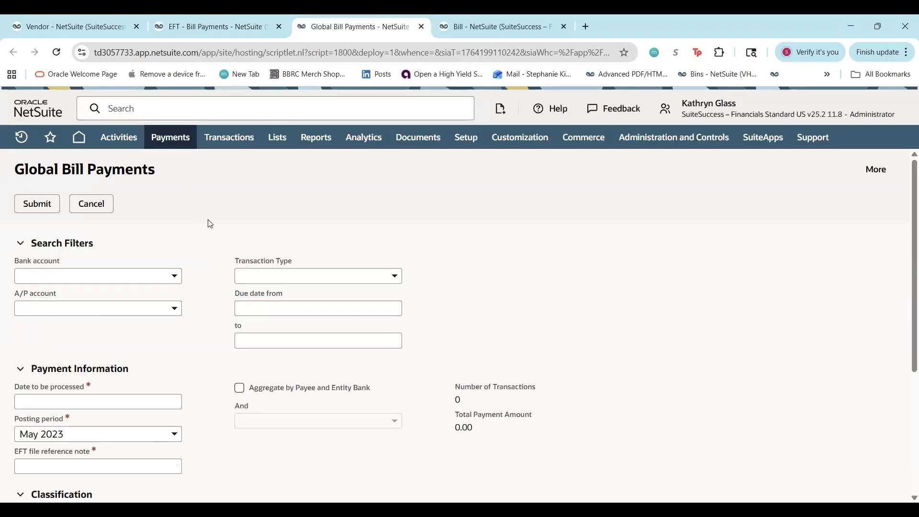
# Step: Filter the global bill payments by bank account ABC Bank and A/P account 2010 Accounts Payable : Accounts Payable - Trade
pyautogui.click(132, 278)
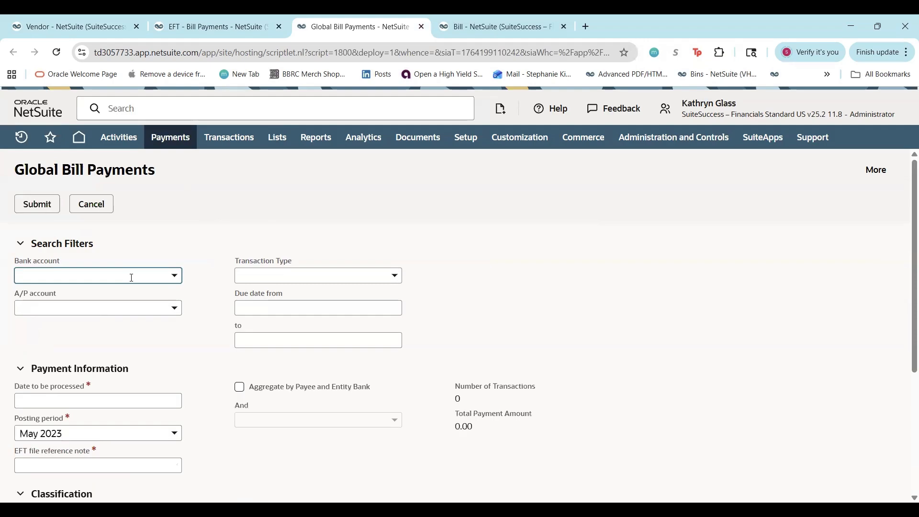
pyautogui.click(139, 332)
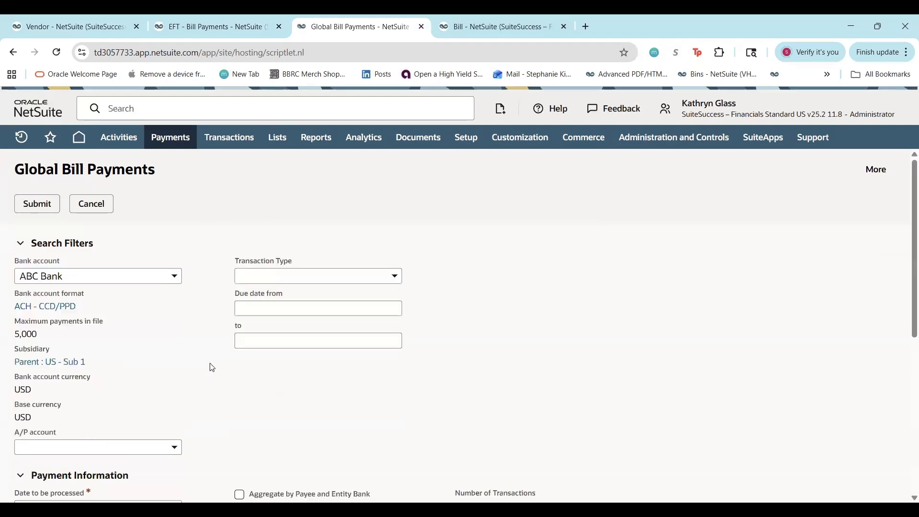
pyautogui.click(144, 452)
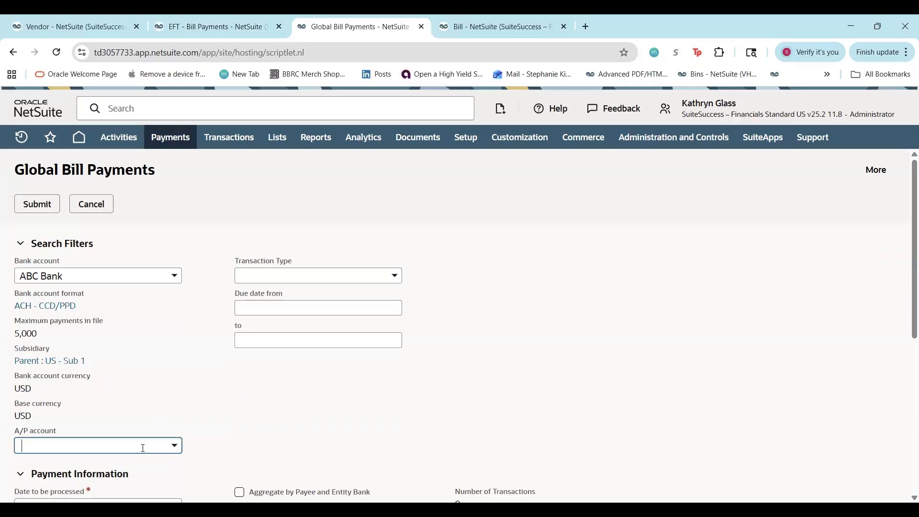
pyautogui.click(174, 448)
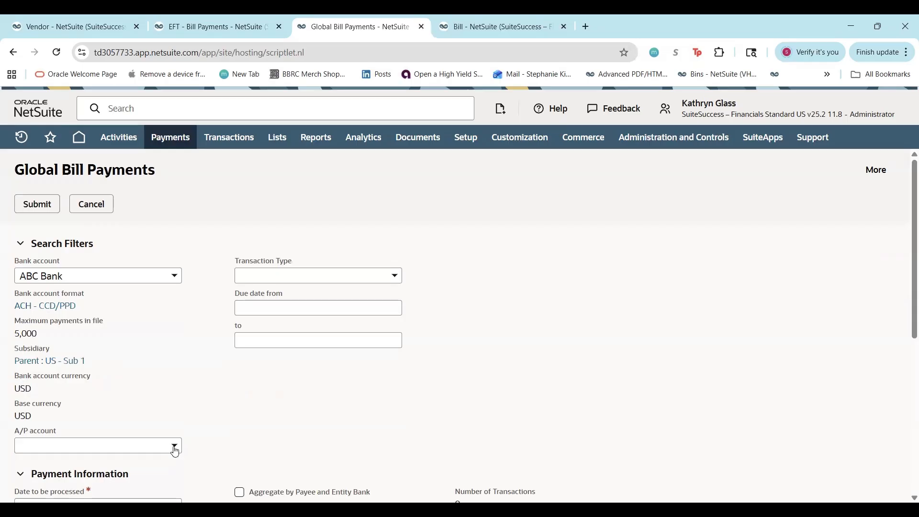
pyautogui.click(162, 448)
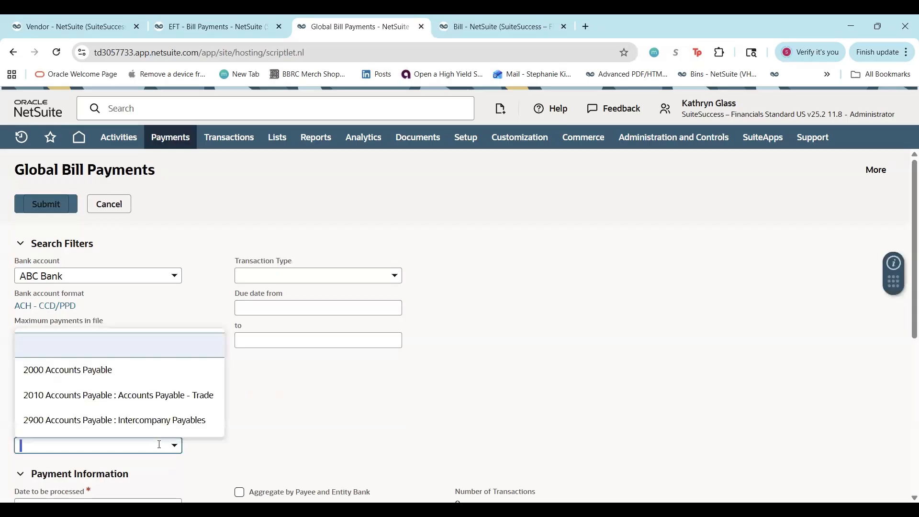
pyautogui.click(150, 396)
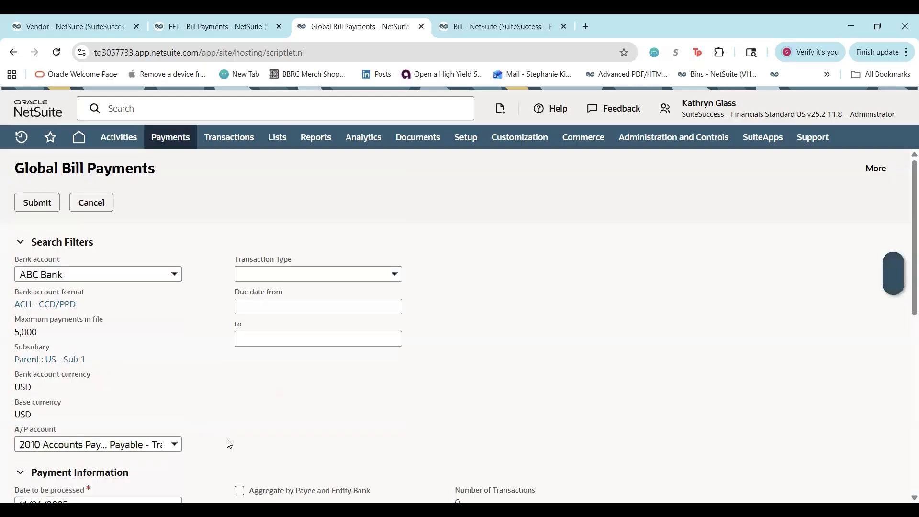
# Step: Examine the transactions offered for payment on the Global Bill Payments page, checking for bill 197
pyautogui.scroll(-8, 230, 444)
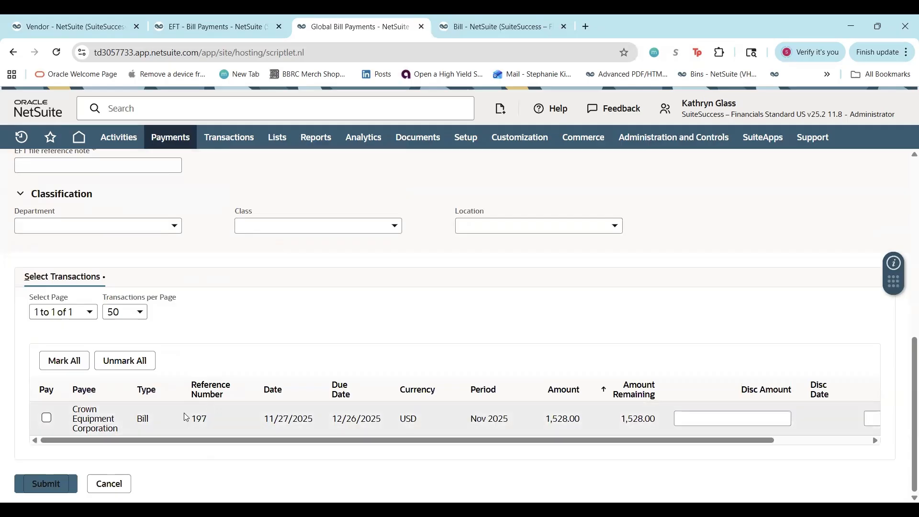
pyautogui.scroll(3, 212, 291)
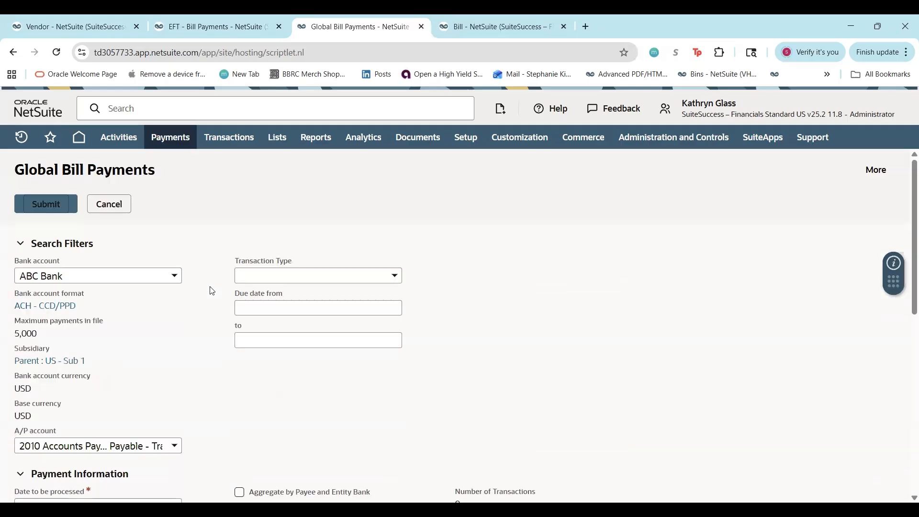
pyautogui.scroll(-10, 212, 291)
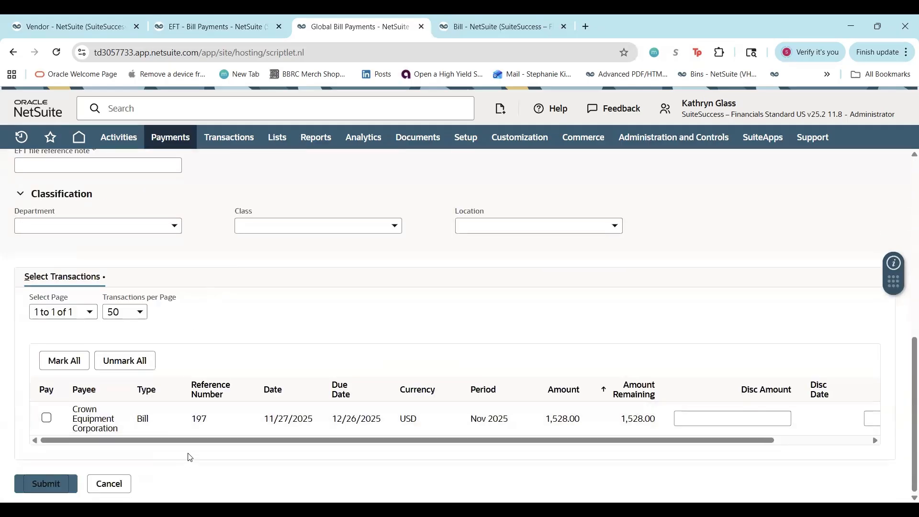
# Step: Examine the EFT details of bill 197 for its assigned vendor entity bank, cross-referencing the EFT - Bill Payments page
pyautogui.click(457, 27)
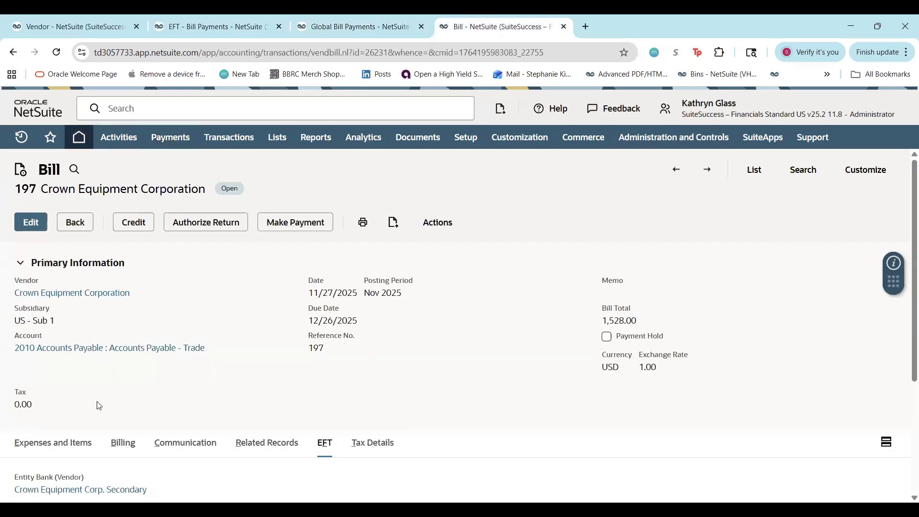
pyautogui.scroll(-3, 99, 406)
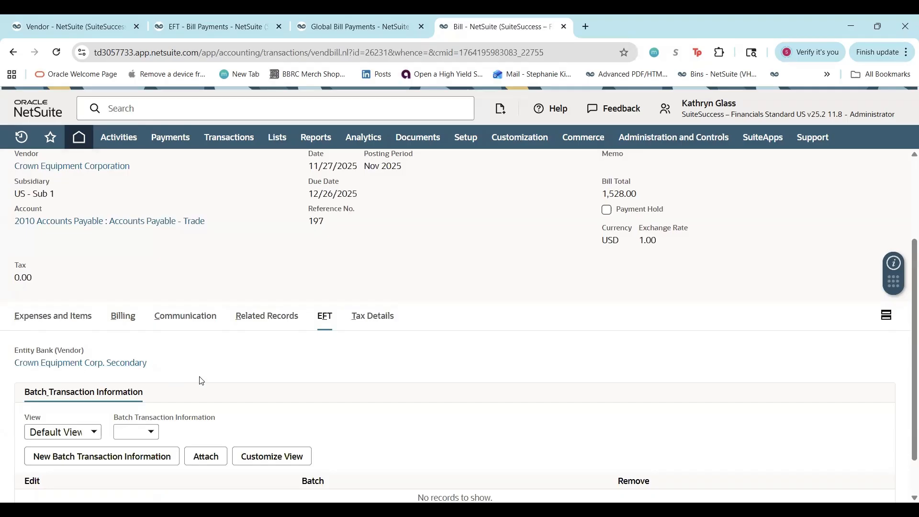
pyautogui.click(176, 28)
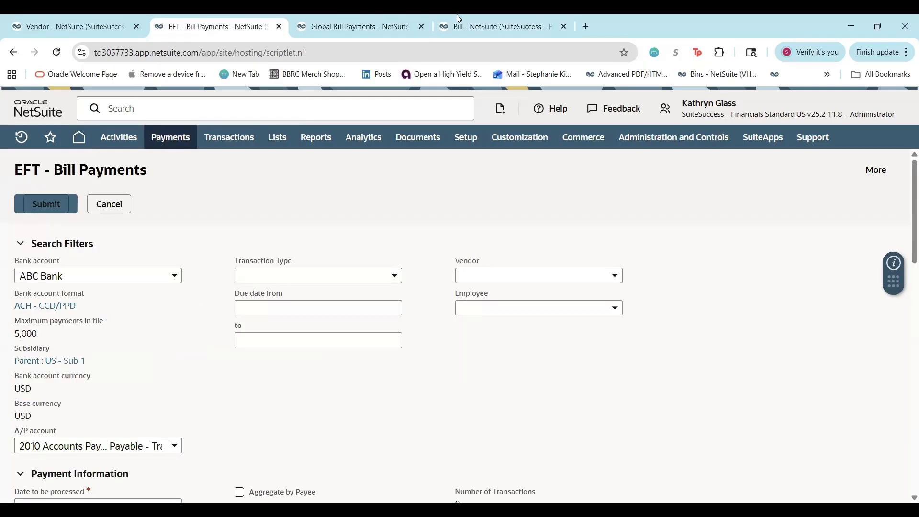
pyautogui.click(520, 28)
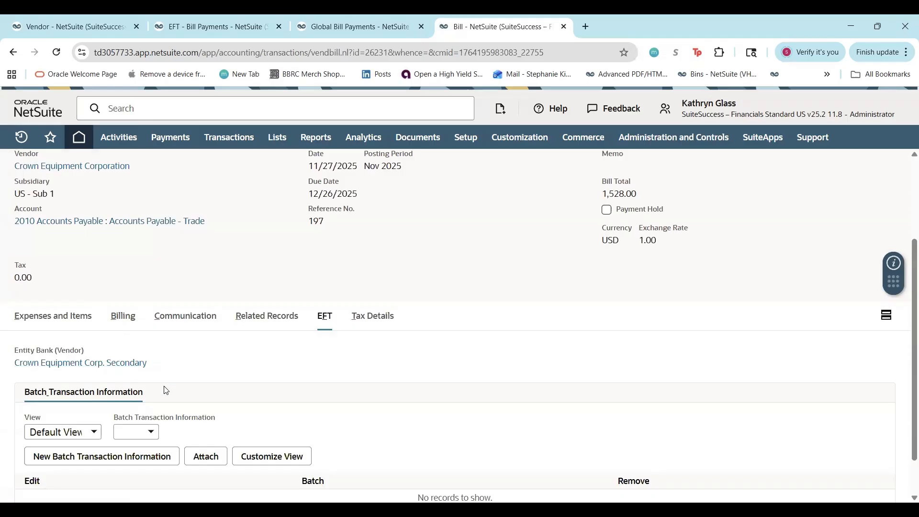
pyautogui.scroll(3, 245, 235)
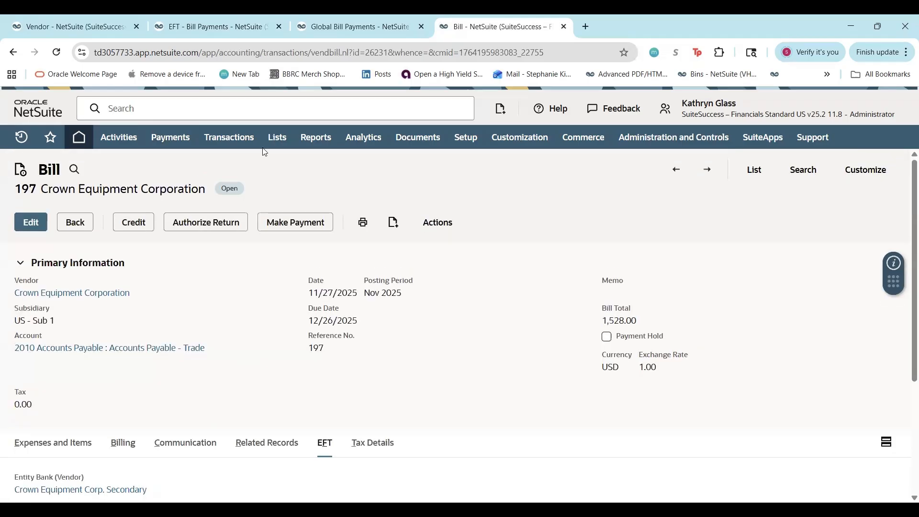
# Step: Return to the Global Bill Payments page and review its search filters, payment information and the bill 197 transaction line
pyautogui.click(356, 26)
pyautogui.scroll(10, 213, 270)
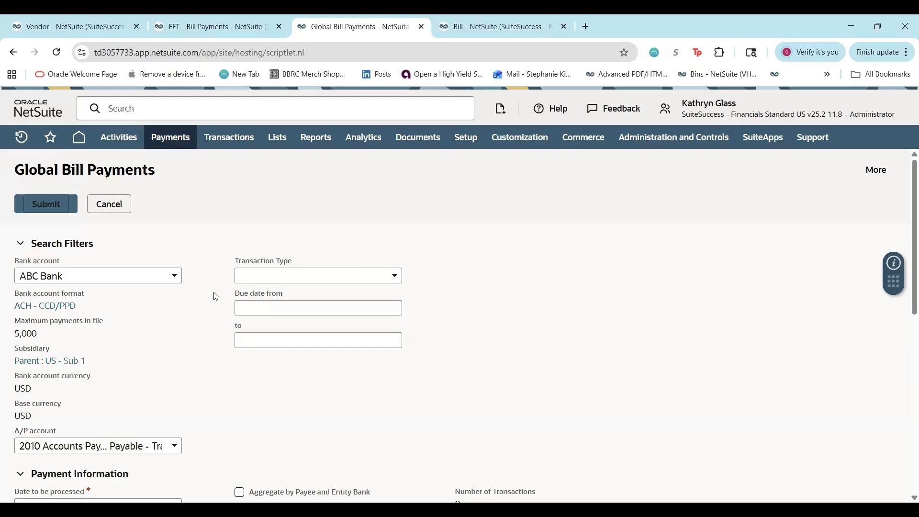
pyautogui.scroll(-6, 203, 395)
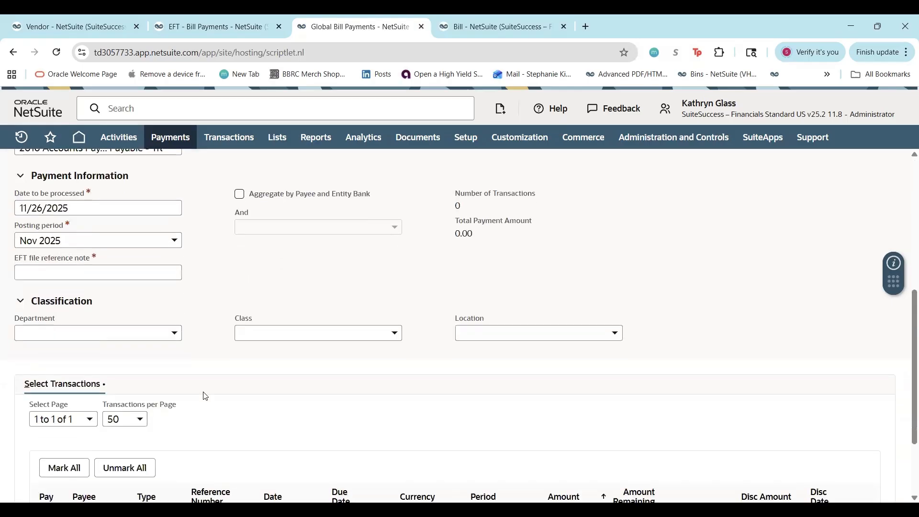
pyautogui.scroll(-2, 205, 396)
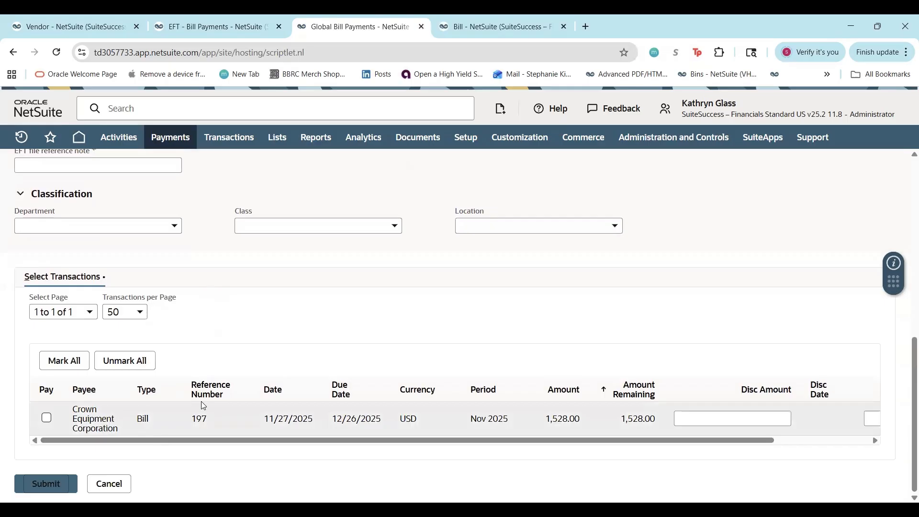
pyautogui.scroll(8, 247, 277)
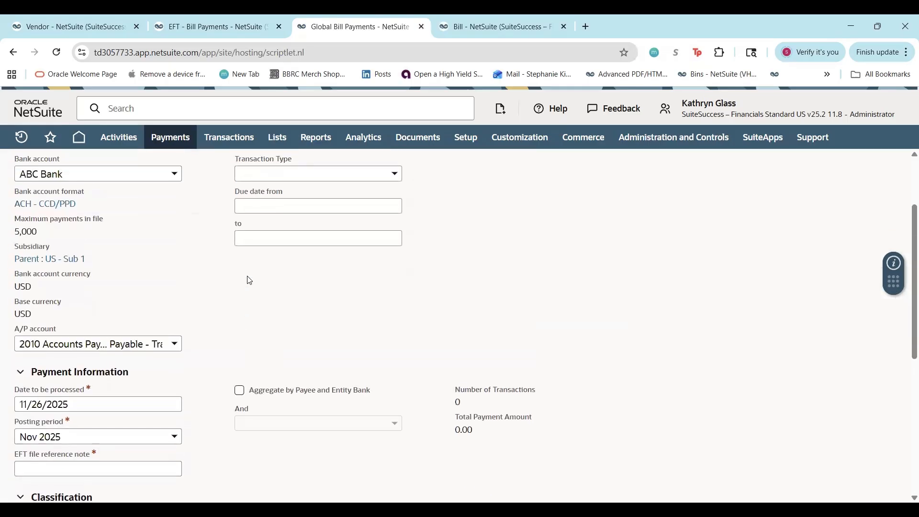